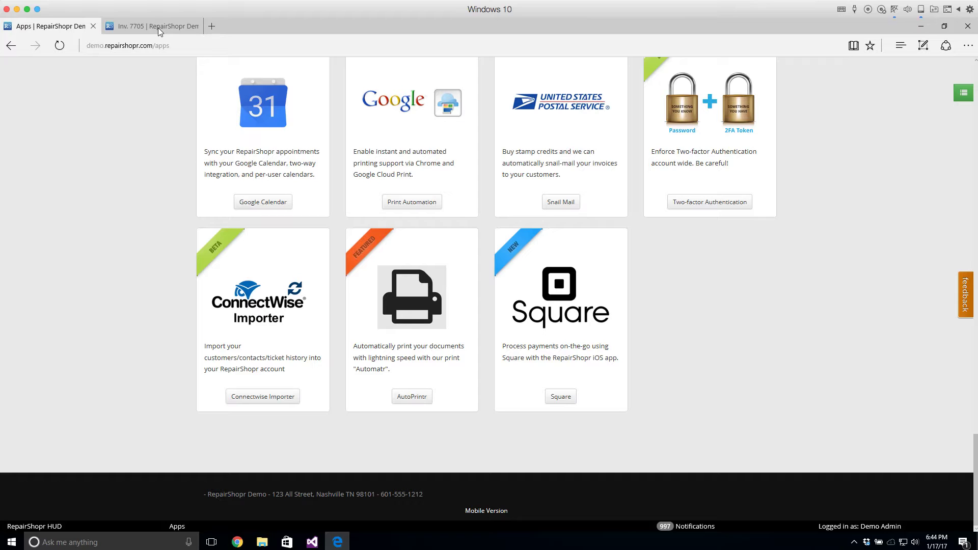
Step: Switch to the paid invoice 7705 page showing its $108.41 total
{"action": "left_click", "coordinate": [158, 28]}
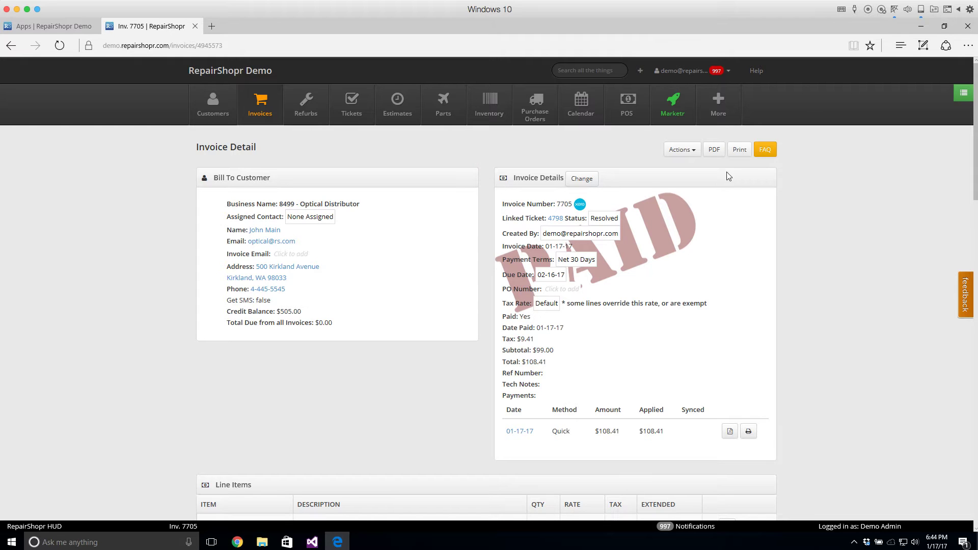
Step: Print invoice 7705, then return to the Apps page listing AutoPrintr
{"action": "left_click", "coordinate": [739, 150]}
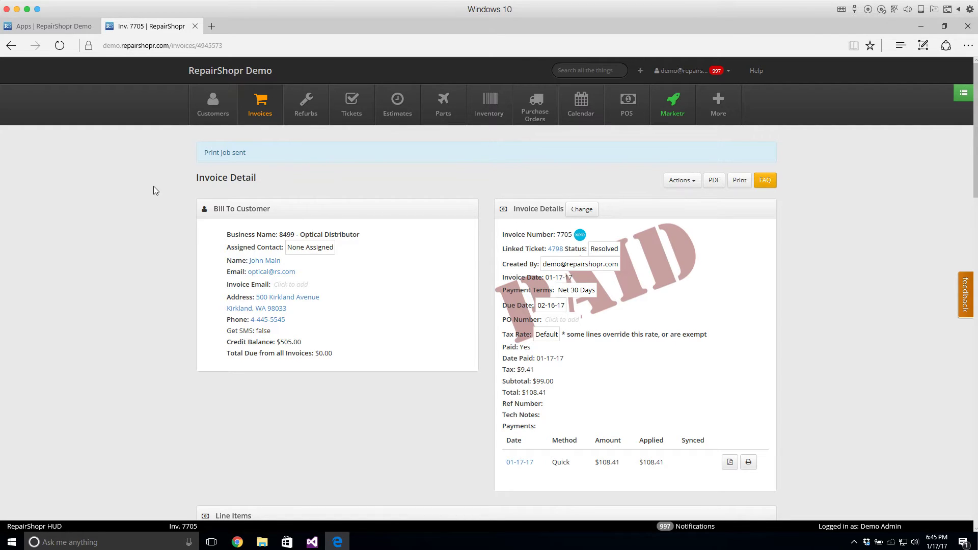
{"action": "left_click", "coordinate": [84, 31]}
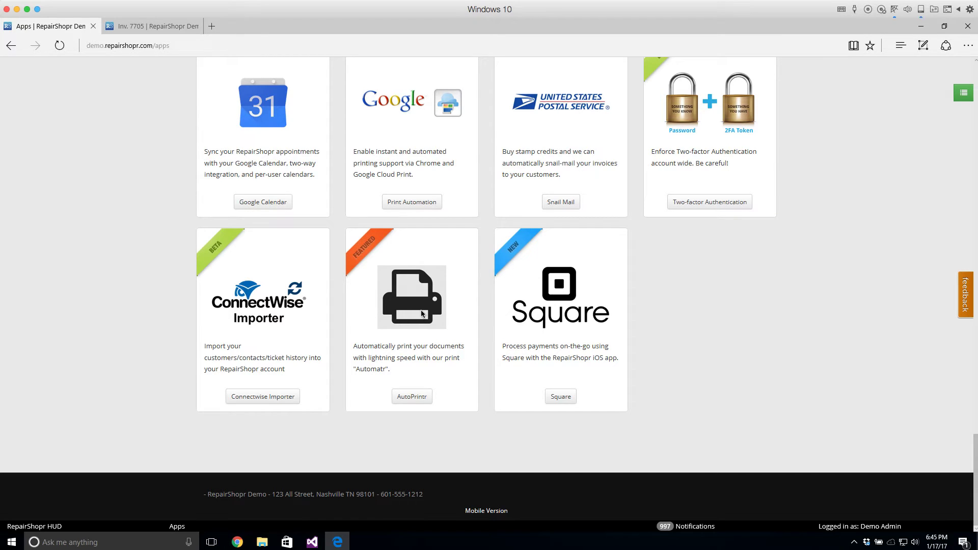
Step: Open the AutoPrintr app page and open its Help Page in a new tab
{"action": "left_click", "coordinate": [405, 400]}
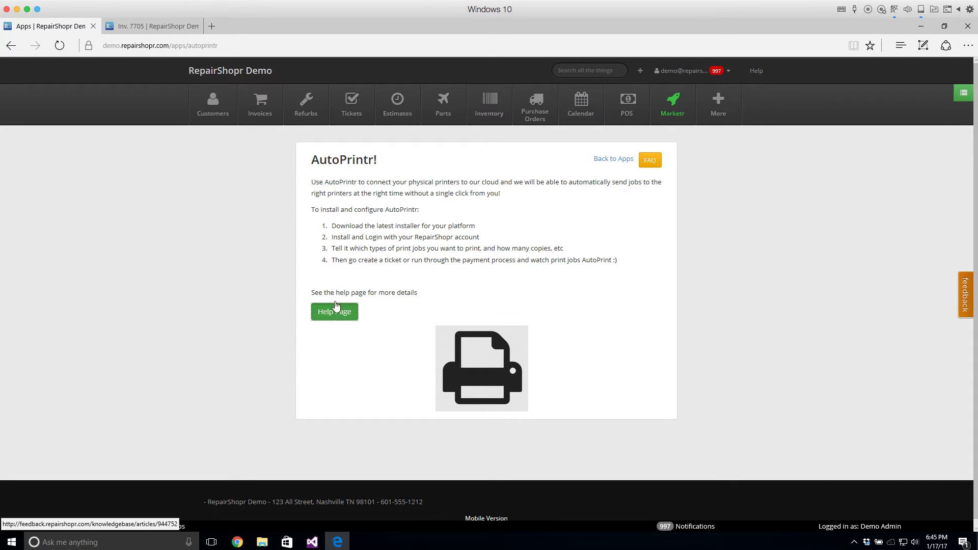
{"action": "right_click", "coordinate": [333, 310]}
{"action": "left_click", "coordinate": [359, 321]}
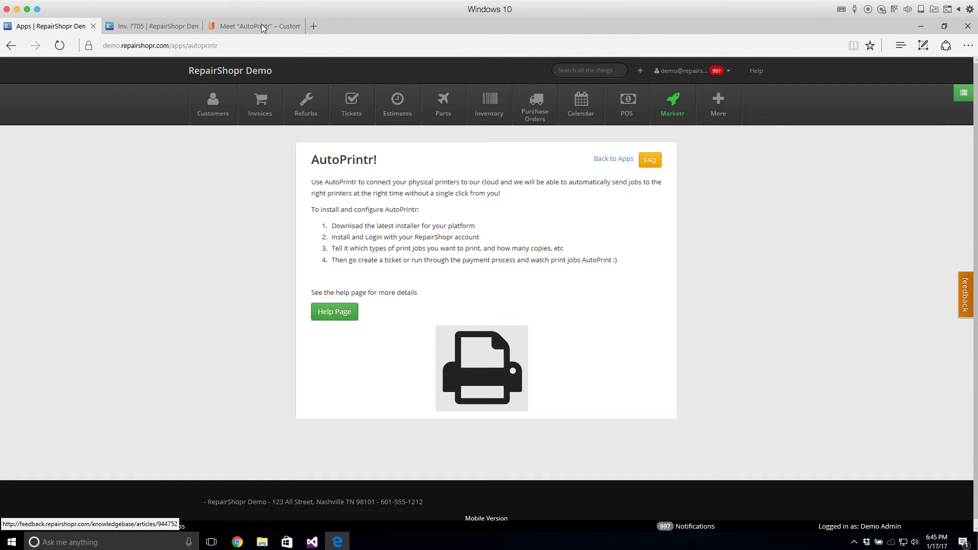
Step: Read the Meet AutoPrintr article with its Windows 2.0.10 and Mac Beta 6 downloads
{"action": "left_click", "coordinate": [265, 27]}
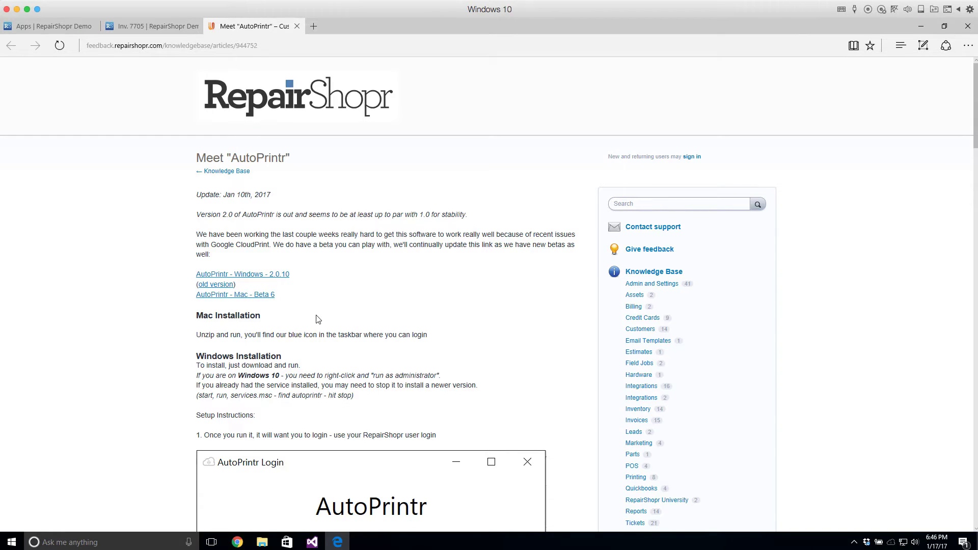
{"action": "scroll", "coordinate": [161, 288], "scroll_direction": "down", "scroll_amount": 8}
{"action": "scroll", "coordinate": [161, 288], "scroll_direction": "down", "scroll_amount": 10}
{"action": "scroll", "coordinate": [160, 285], "scroll_direction": "up", "scroll_amount": 20}
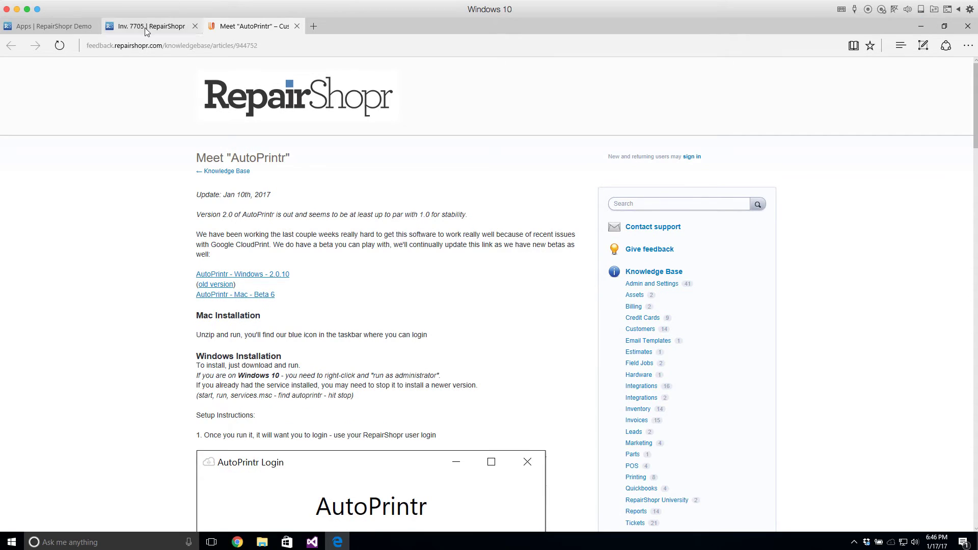
{"action": "mouse_move", "coordinate": [144, 28]}
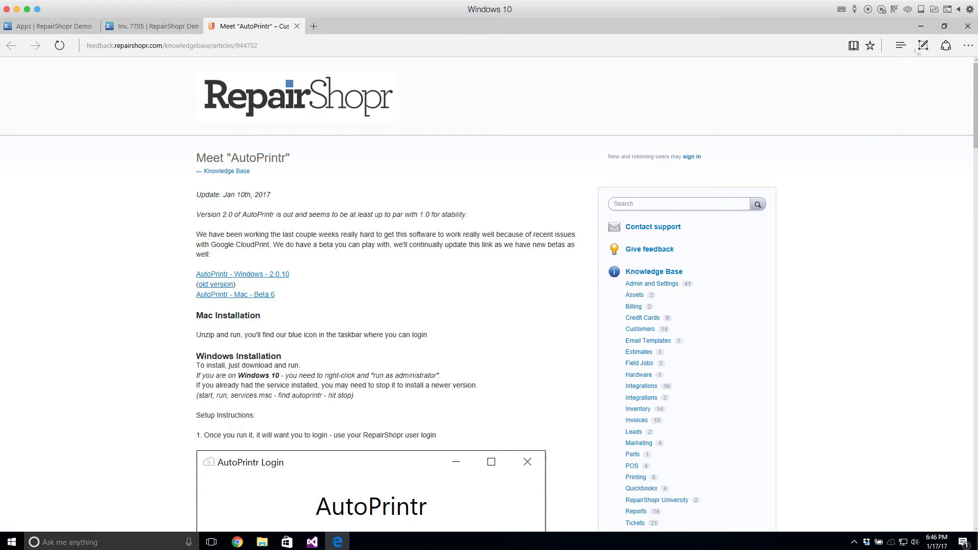
Step: In AutoPrintr settings, enable RICOH invoices without auto-print and turn off Pop Drawer auto-print
{"action": "right_click", "coordinate": [891, 544]}
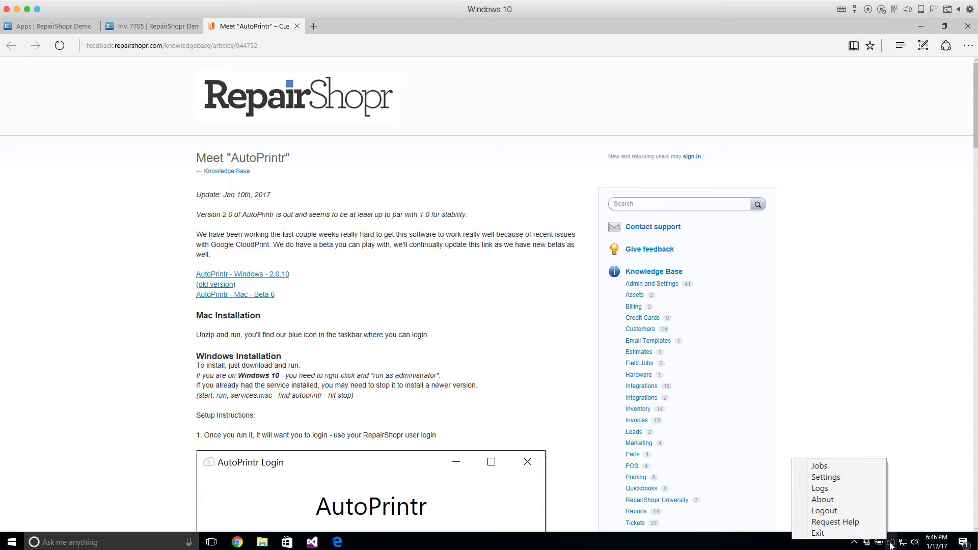
{"action": "left_click", "coordinate": [829, 477]}
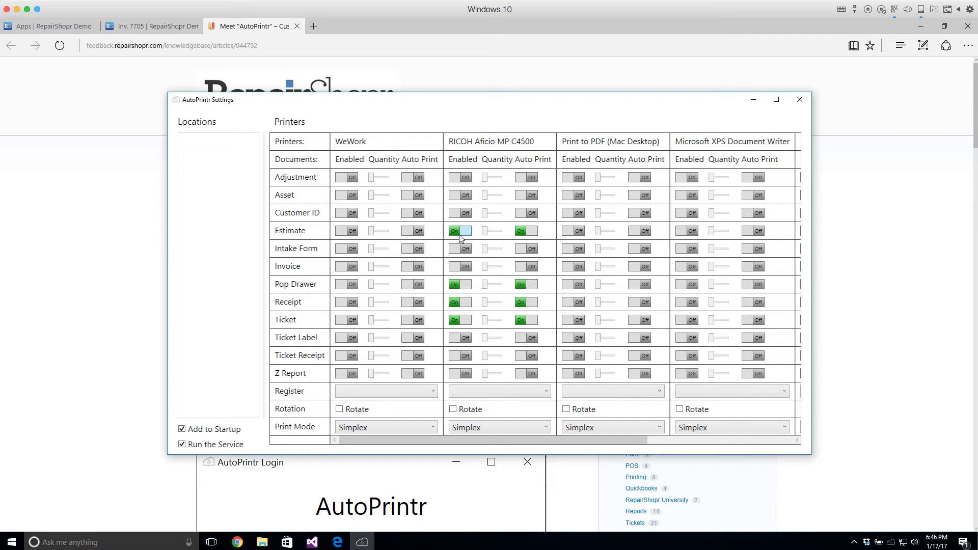
{"action": "left_click", "coordinate": [461, 267]}
{"action": "left_click", "coordinate": [520, 268]}
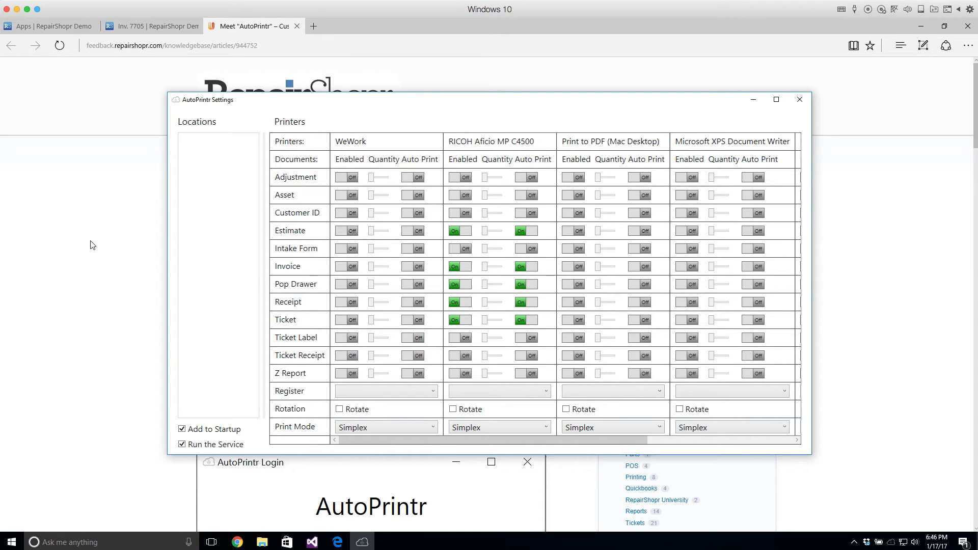
{"action": "left_click", "coordinate": [530, 268]}
{"action": "left_click", "coordinate": [528, 286]}
Step: From the customer's page, create invoice 7711 from the pending ticket charges
{"action": "left_click", "coordinate": [163, 27]}
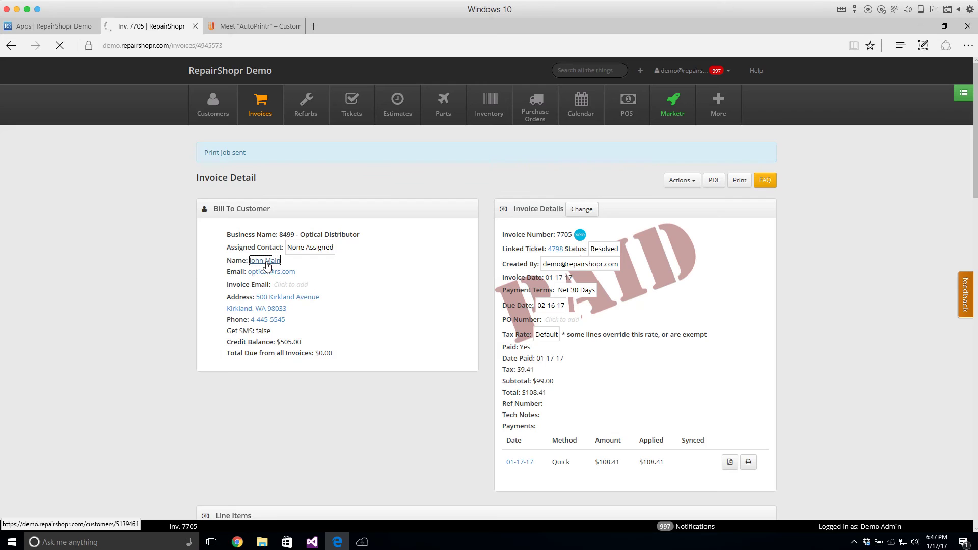
{"action": "left_click", "coordinate": [265, 262]}
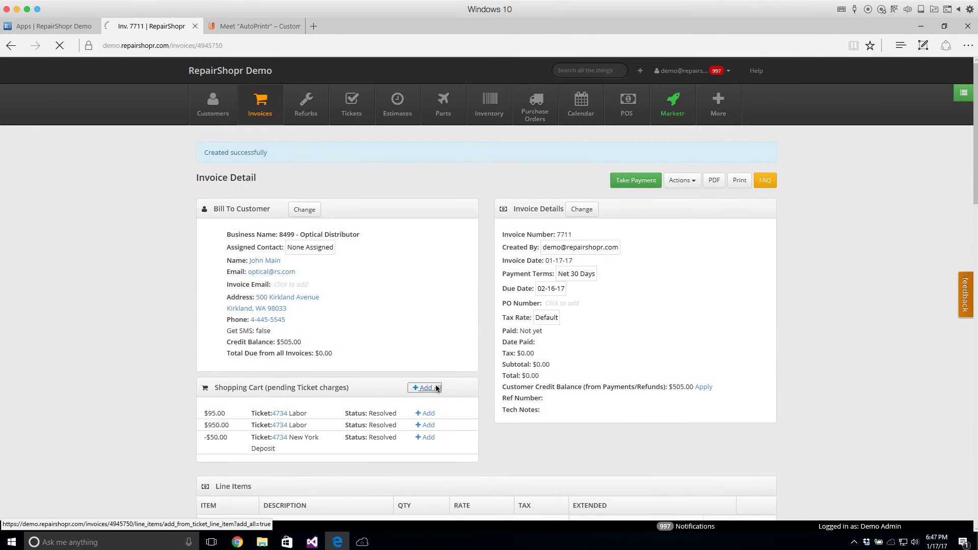
{"action": "left_click", "coordinate": [532, 388]}
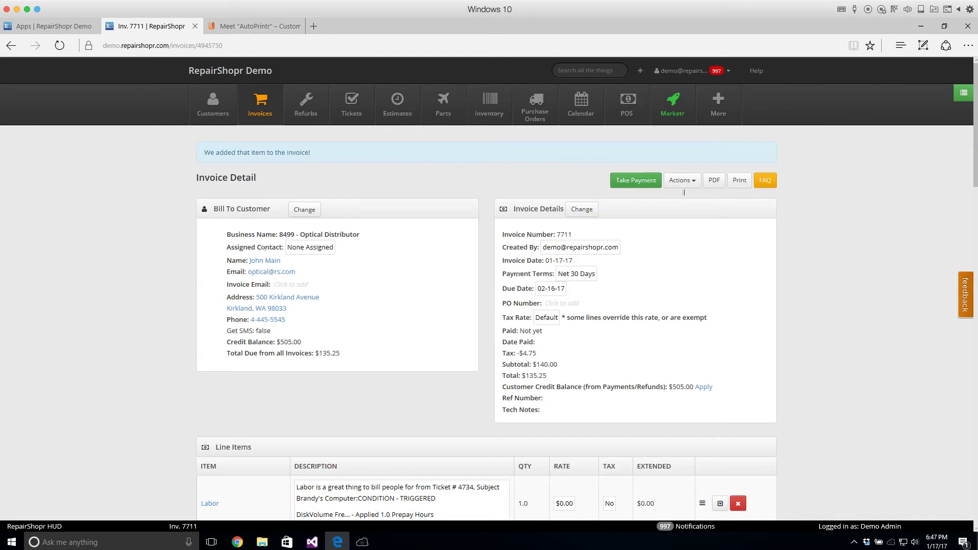
Step: Record a $135.25 cash payment on invoice 7711 and save the customer's signature
{"action": "left_click", "coordinate": [636, 180]}
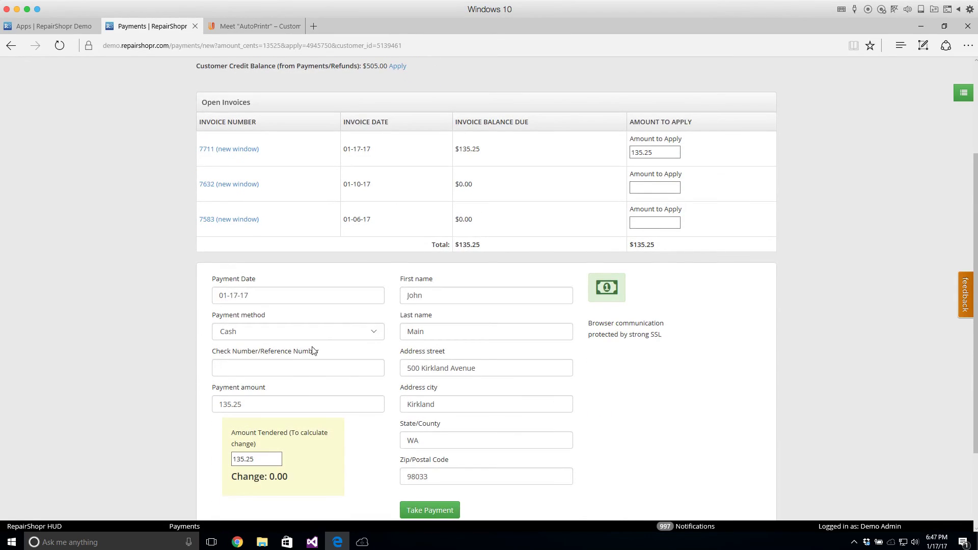
{"action": "left_click", "coordinate": [415, 438]}
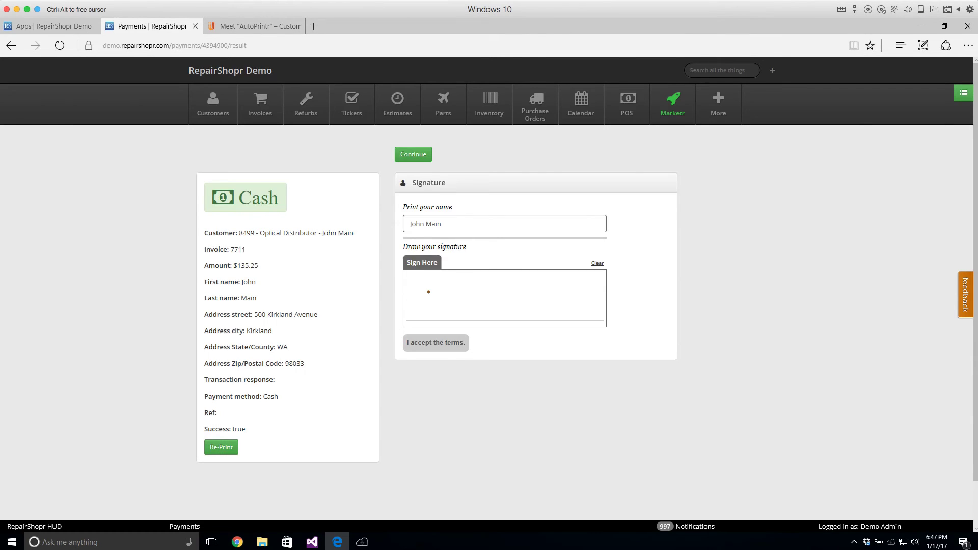
{"action": "mouse_move", "coordinate": [424, 315]}
{"action": "left_mouse_down"}
{"action": "mouse_move", "coordinate": [466, 316]}
{"action": "mouse_move", "coordinate": [431, 346]}
{"action": "left_mouse_up"}
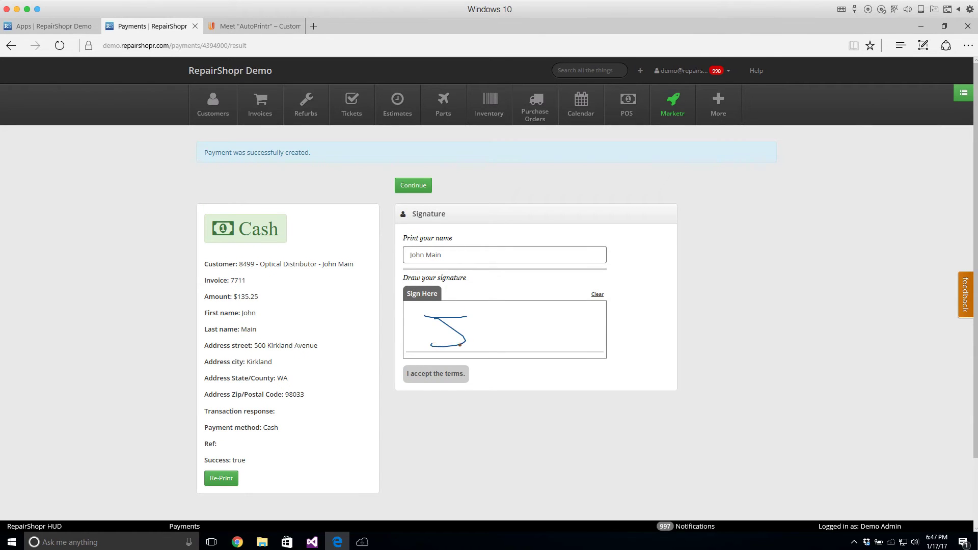
{"action": "left_click", "coordinate": [436, 376]}
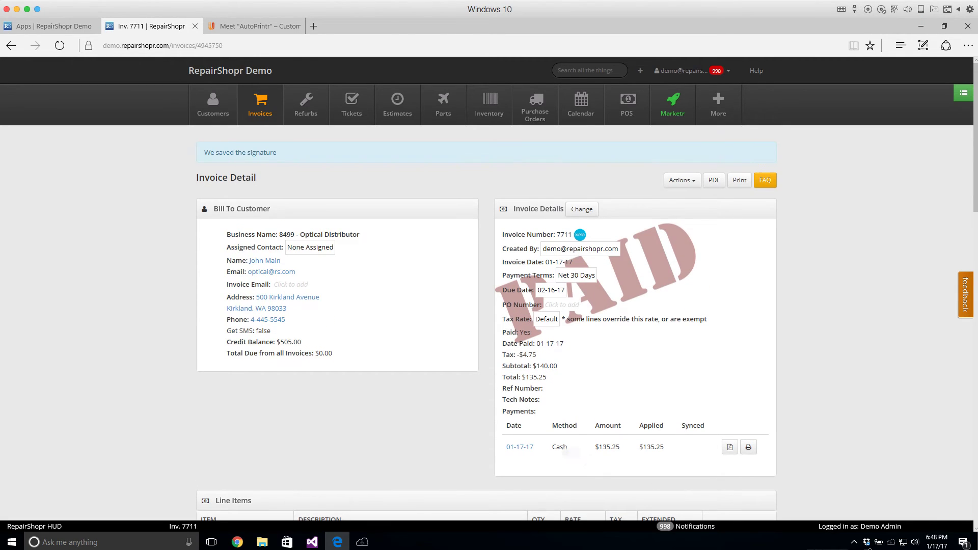
{"action": "right_click", "coordinate": [891, 545]}
{"action": "left_click", "coordinate": [826, 467]}
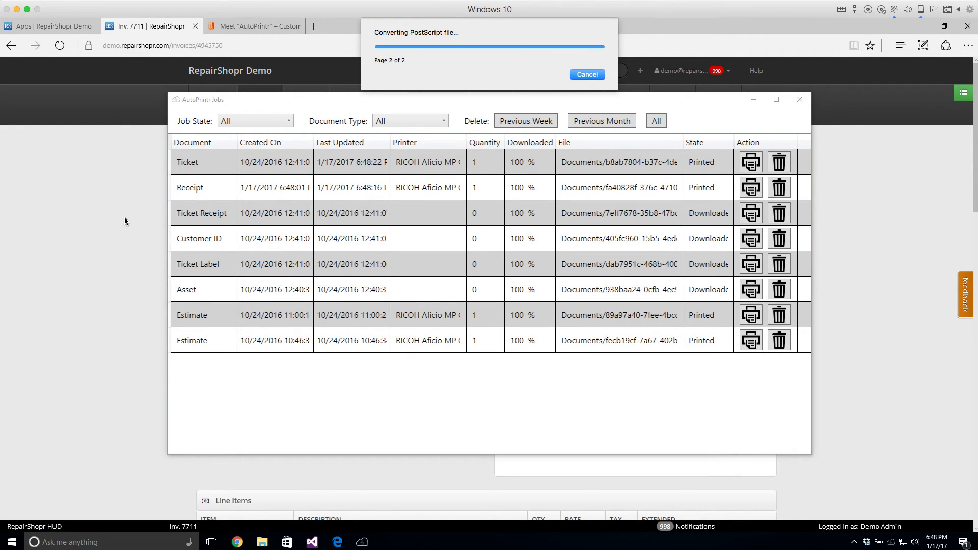
{"action": "left_click", "coordinate": [108, 169]}
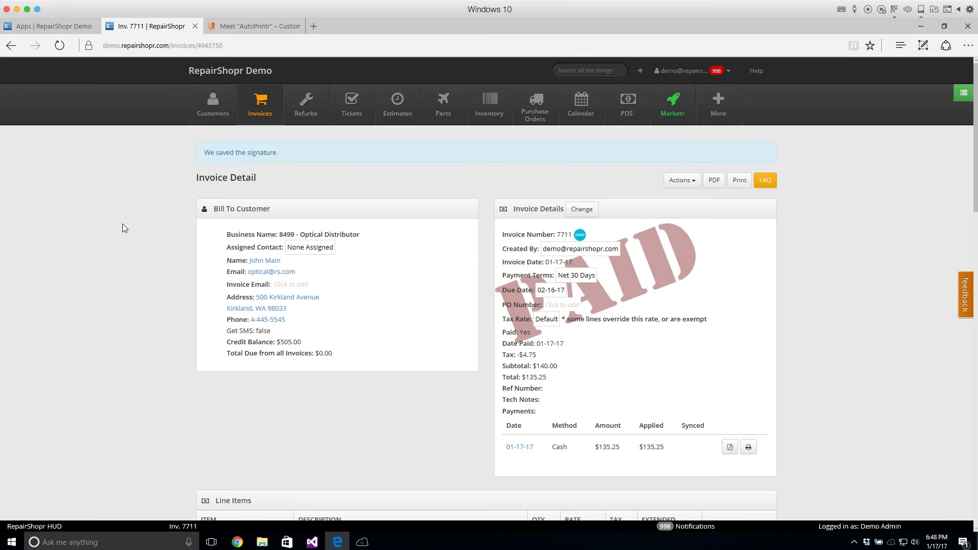
Step: Enable and auto-print Ticket Label on Print to PDF (Mac Desktop), then close AutoPrintr settings
{"action": "right_click", "coordinate": [879, 542]}
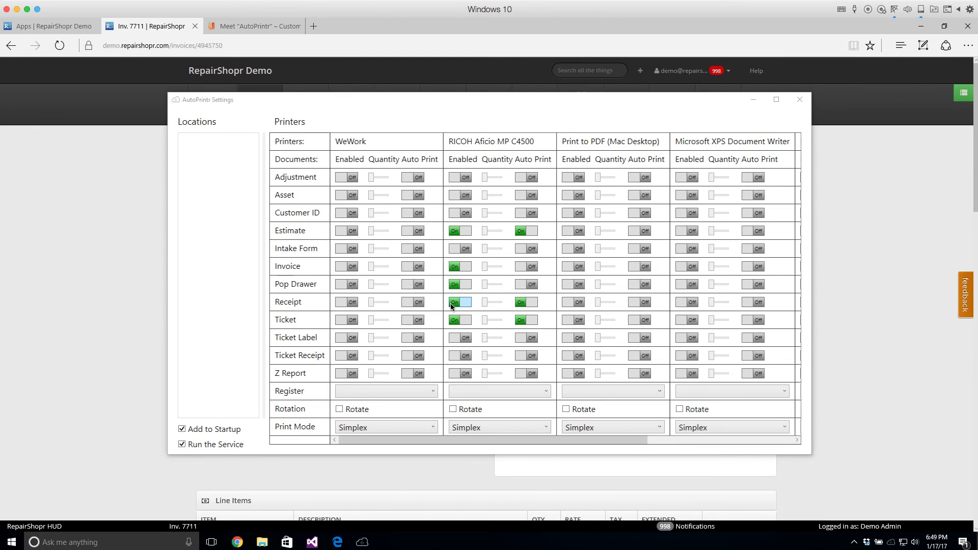
{"action": "left_click", "coordinate": [570, 338]}
{"action": "left_click", "coordinate": [636, 338]}
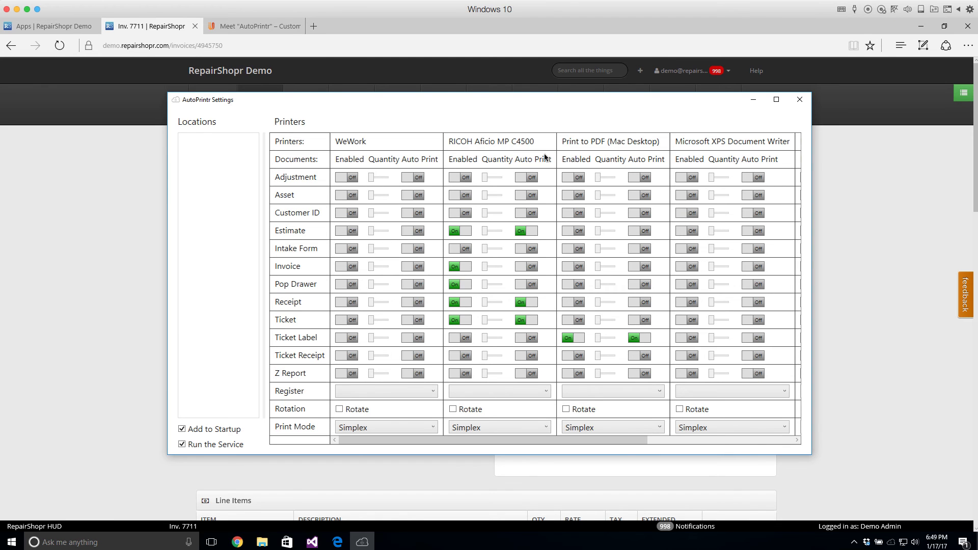
{"action": "left_click_drag", "start_coordinate": [497, 103], "coordinate": [464, 151]}
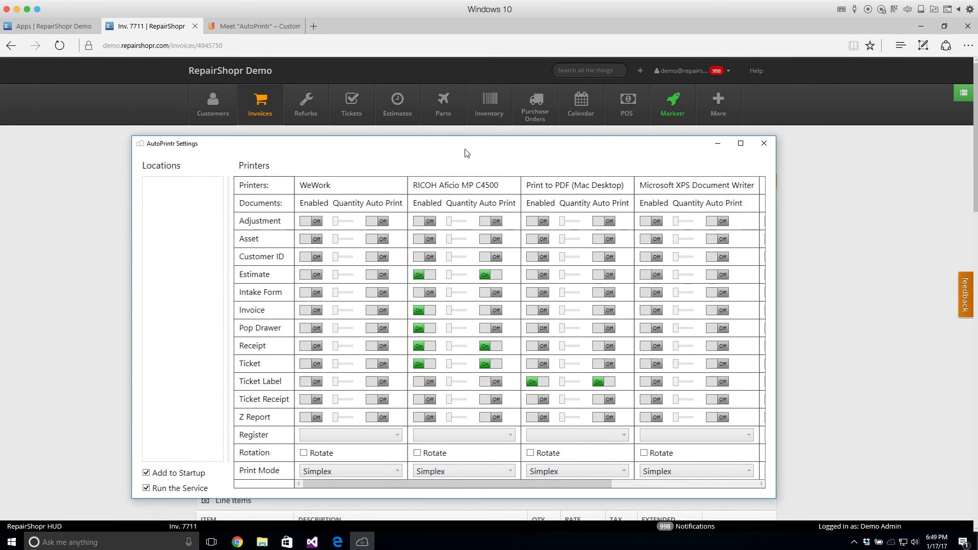
{"action": "left_click", "coordinate": [762, 145]}
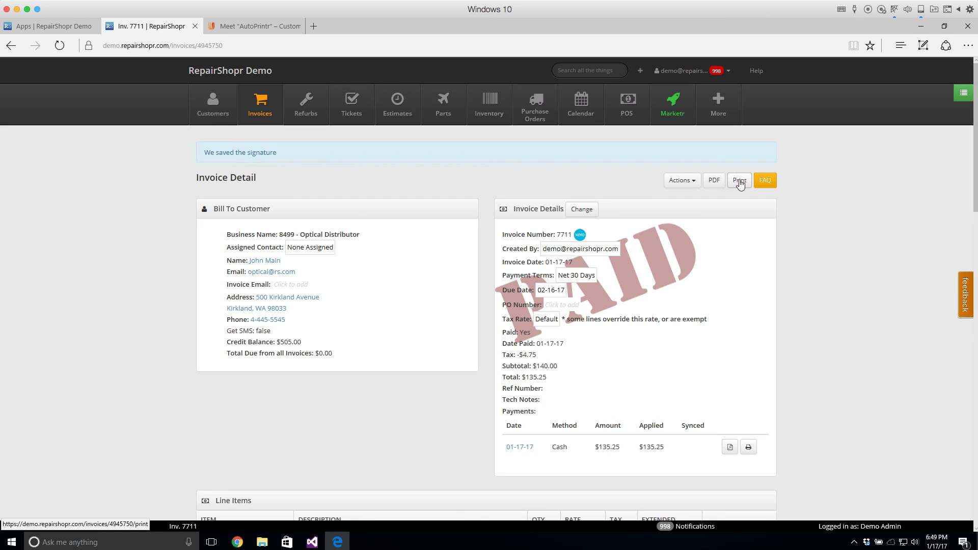
Step: Print the receipt for invoice 7711's $135.25 cash payment
{"action": "left_click", "coordinate": [748, 447]}
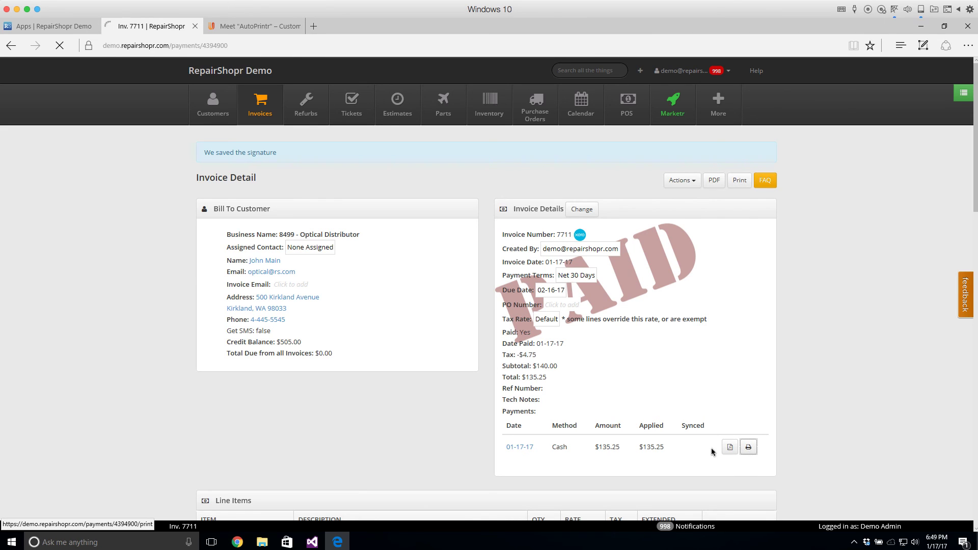